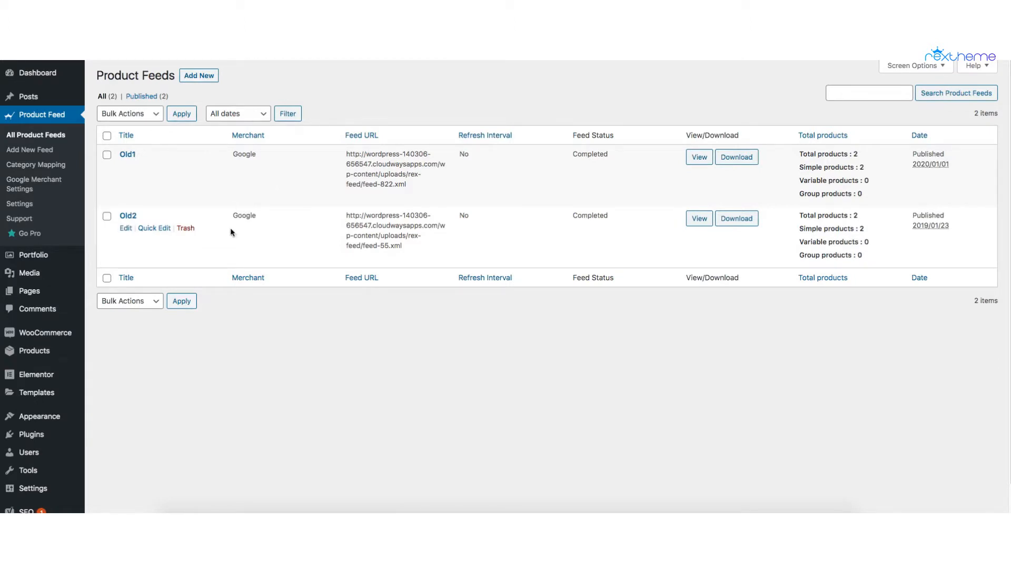
Step: Add a new product feed titled Demo1, keeping All Published Products as its product selection
left_click(30, 151)
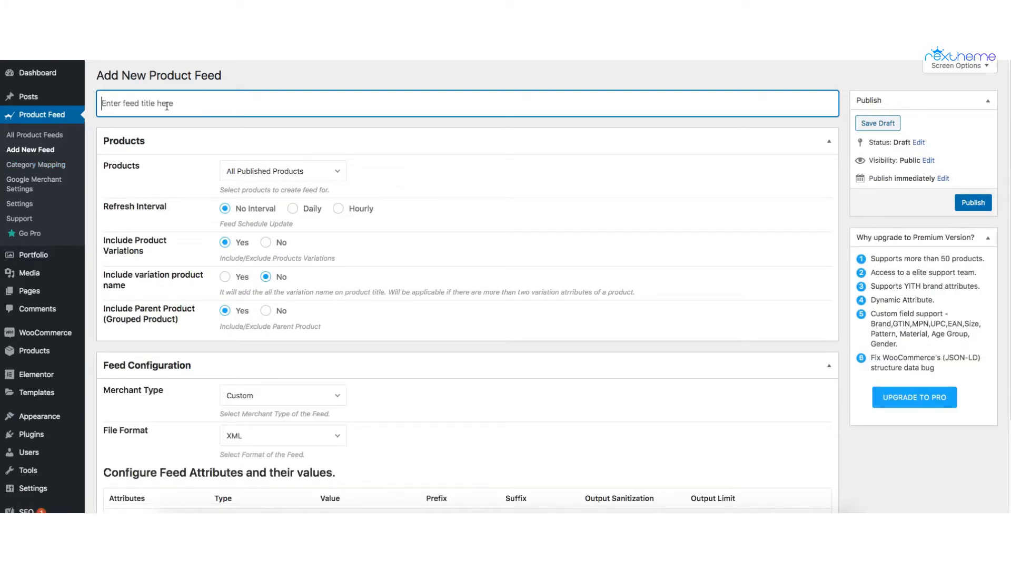
type("Demo1")
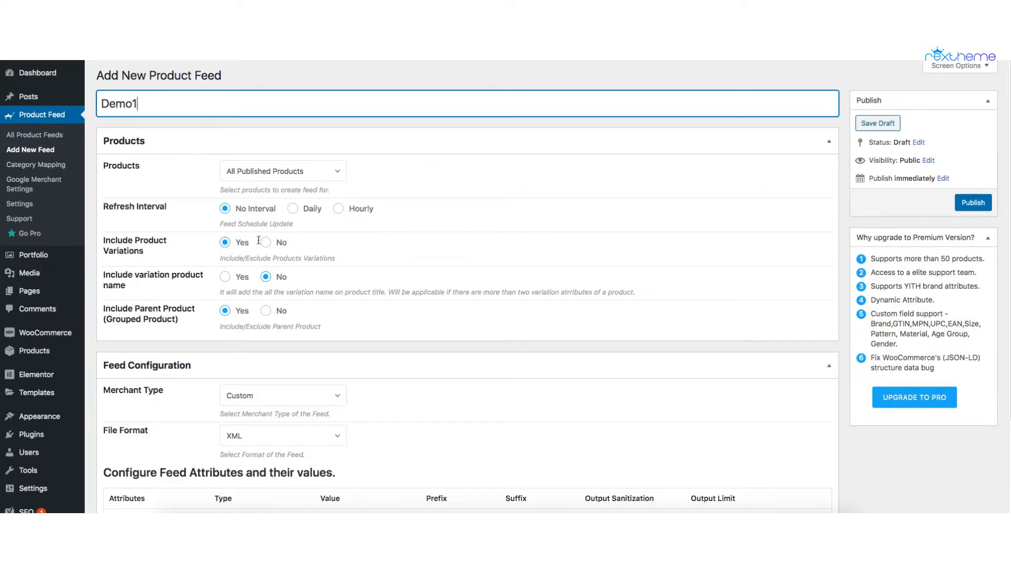
left_click(289, 171)
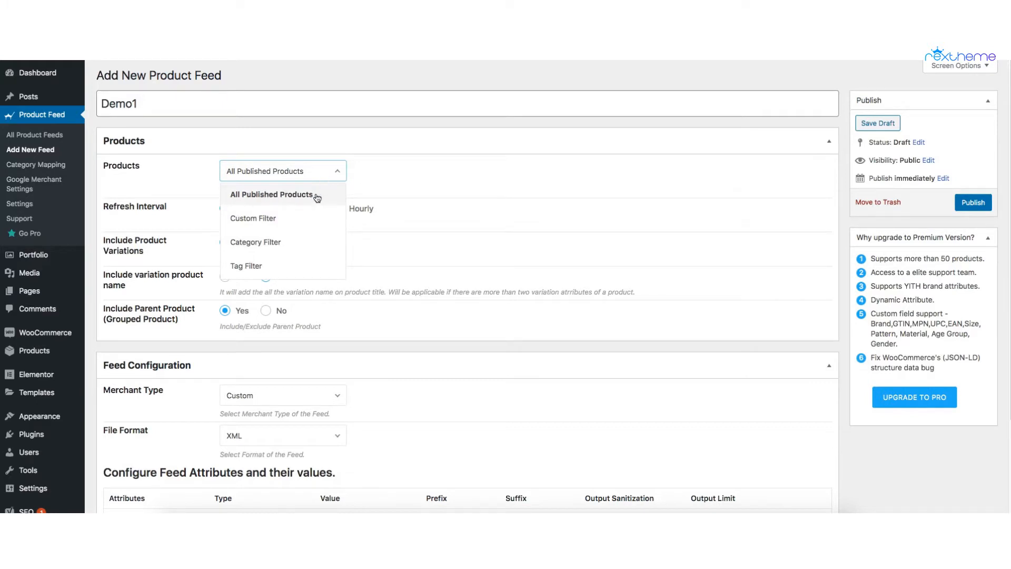
left_click(332, 173)
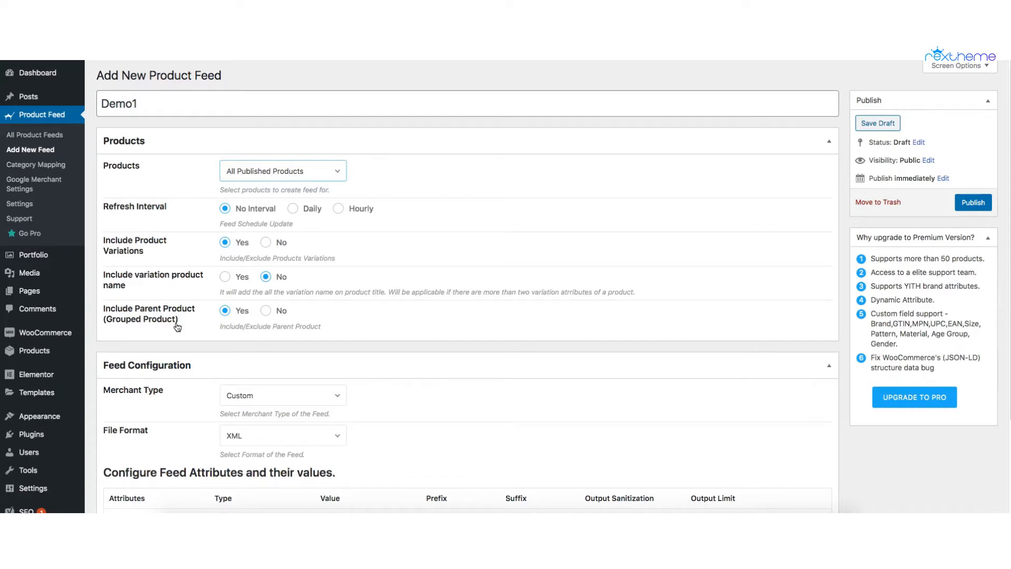
Step: Set the feed's merchant type to Google Shopping in the feed configuration
scroll(223, 320, "down", 3)
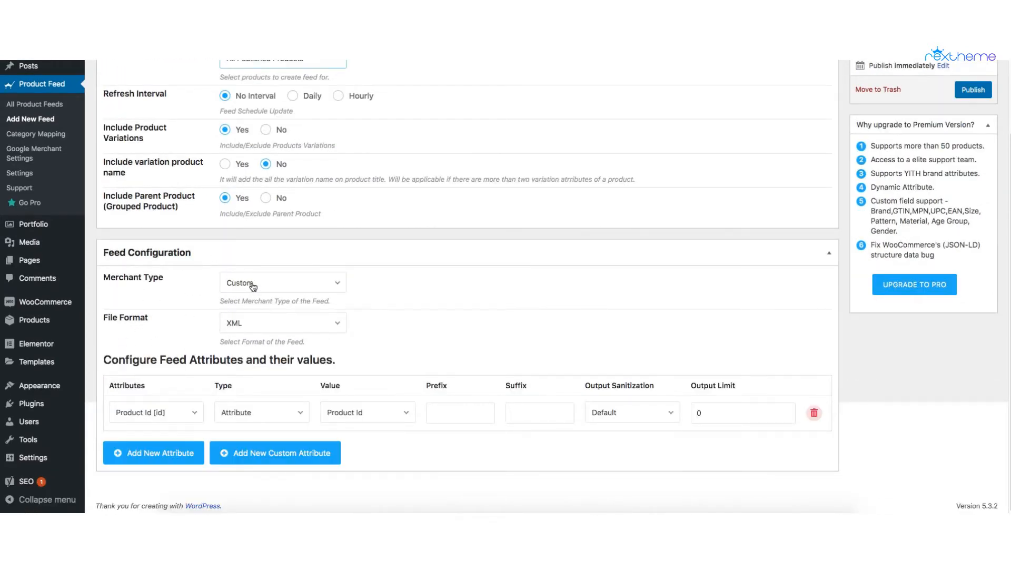
left_click(269, 288)
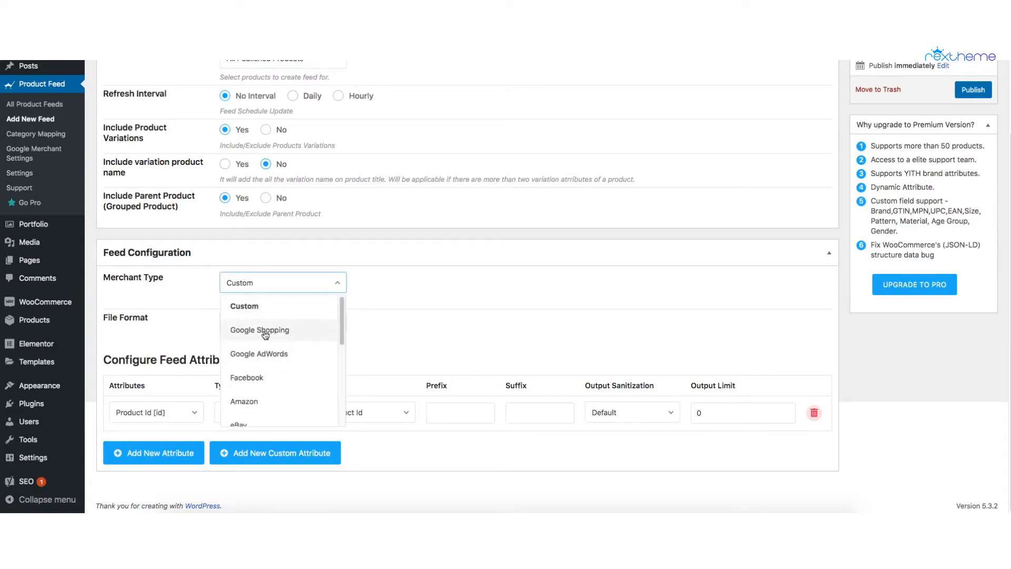
left_click(264, 332)
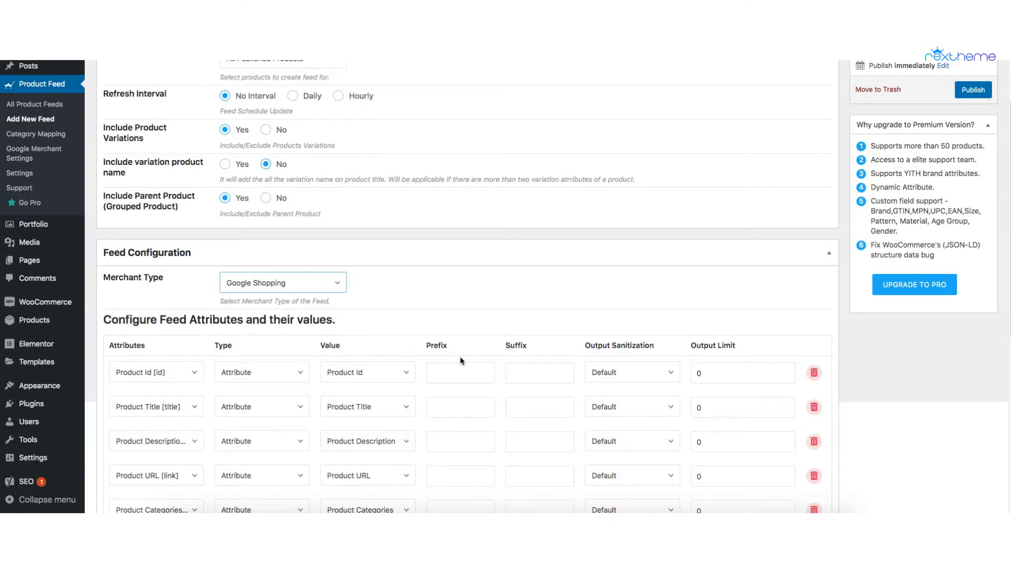
Step: Set the value of the Google Product Category attribute to Rex feed xml file
scroll(327, 340, "down", 5)
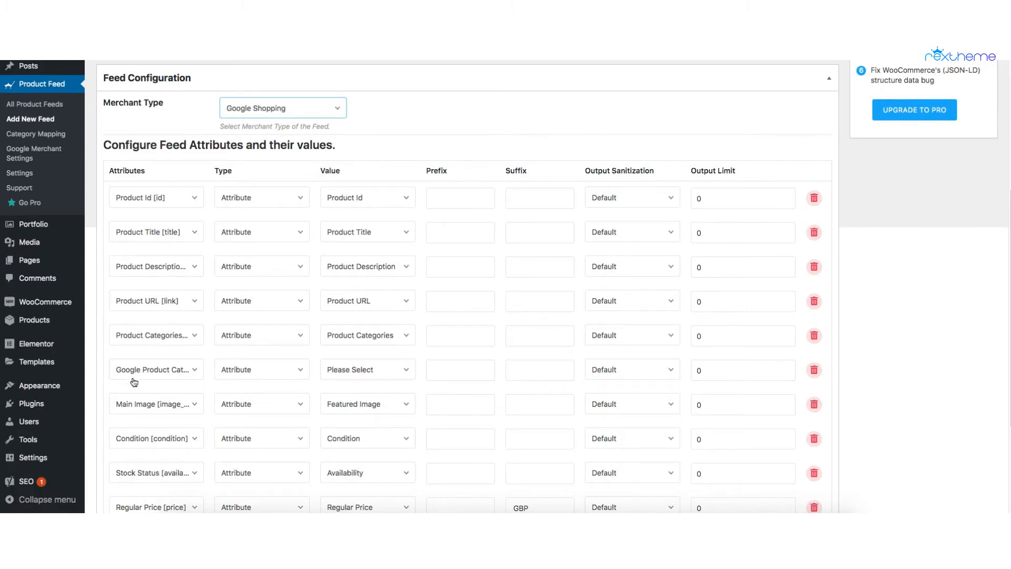
scroll(179, 381, "down", 3)
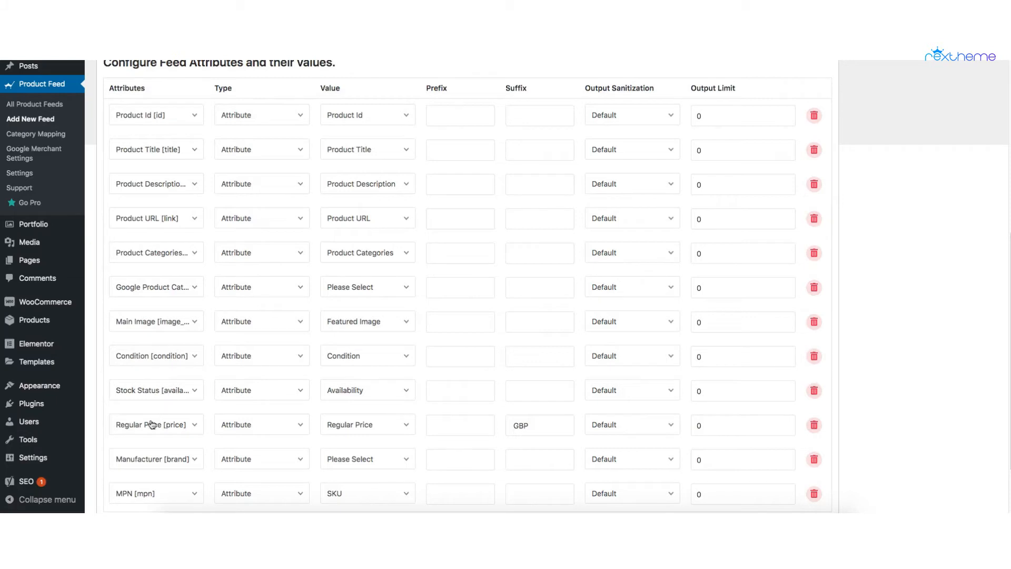
scroll(161, 436, "down", 3)
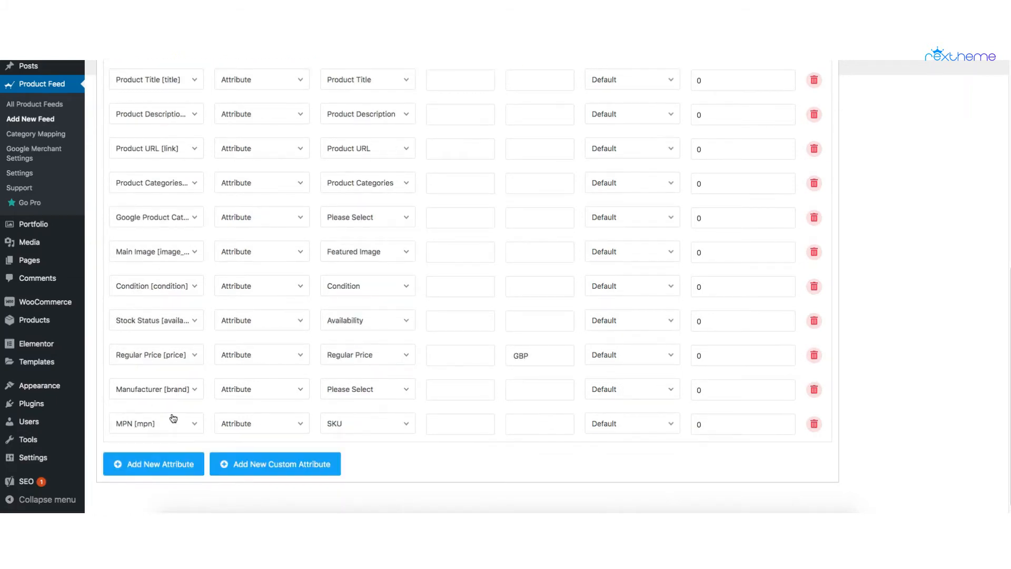
scroll(169, 316, "up", 8)
scroll(165, 390, "down", 6)
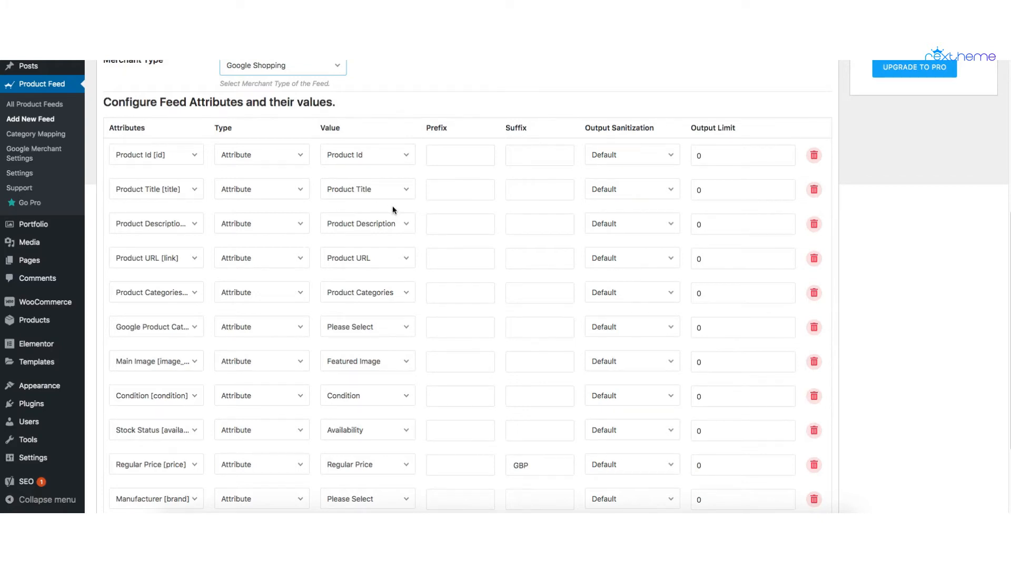
scroll(396, 255, "down", 3)
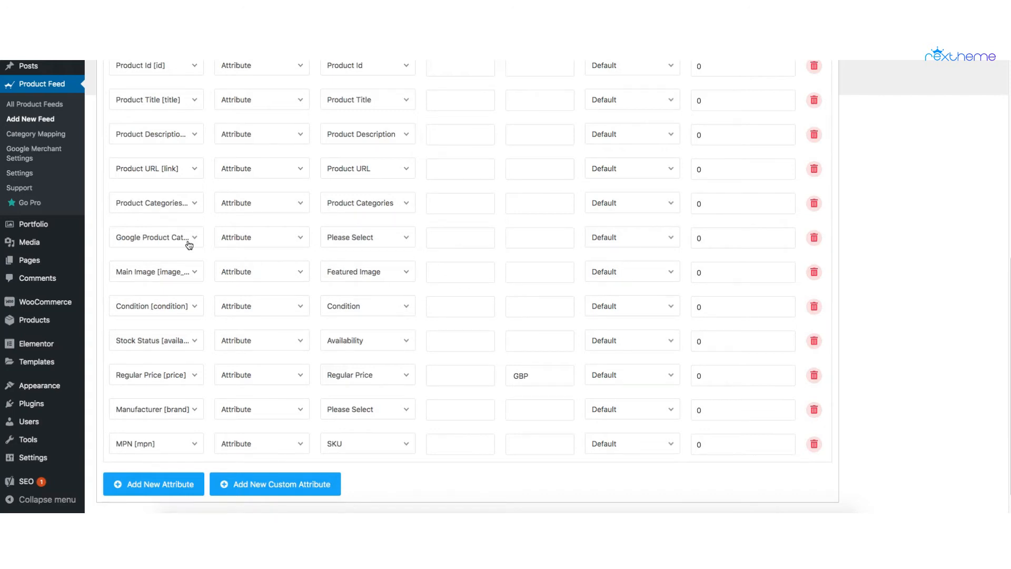
left_click(338, 242)
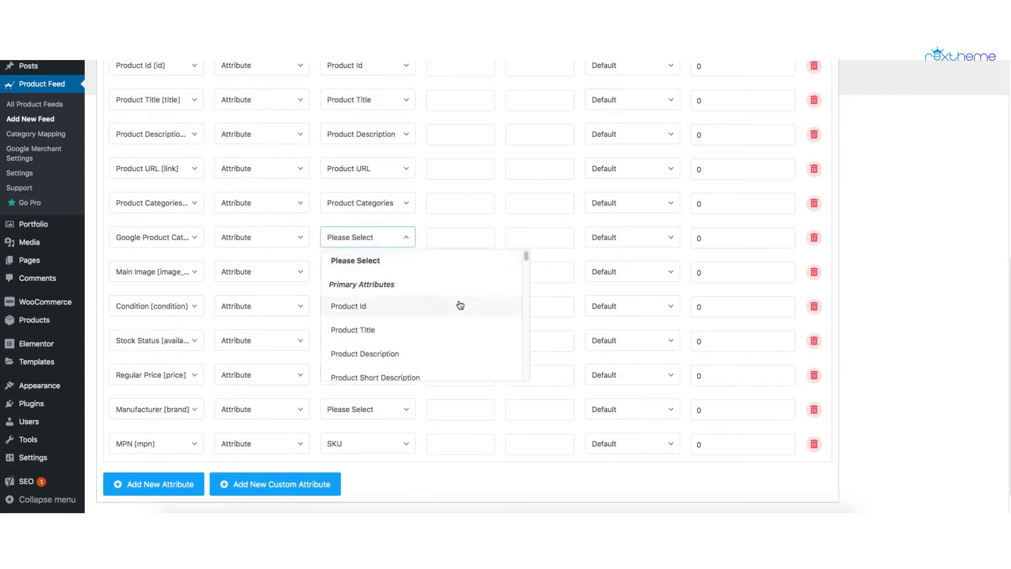
scroll(459, 305, "down", 20)
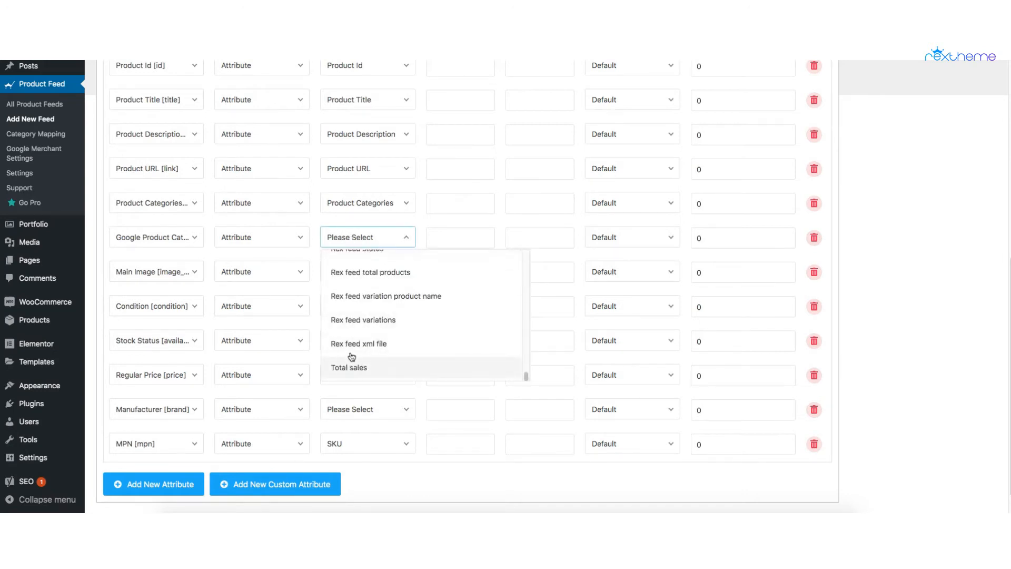
left_click(353, 345)
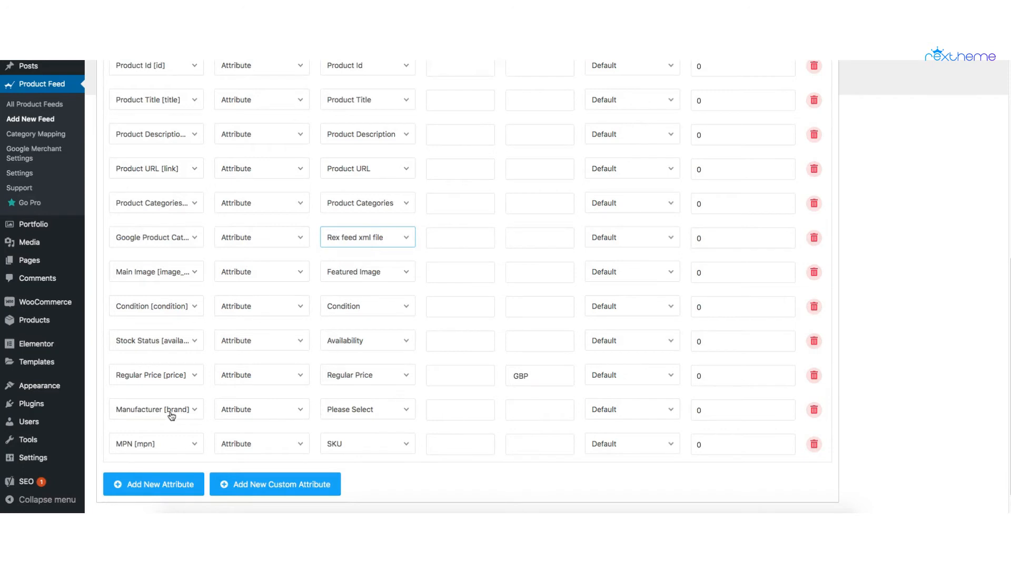
left_click(355, 409)
scroll(399, 430, "down", 1)
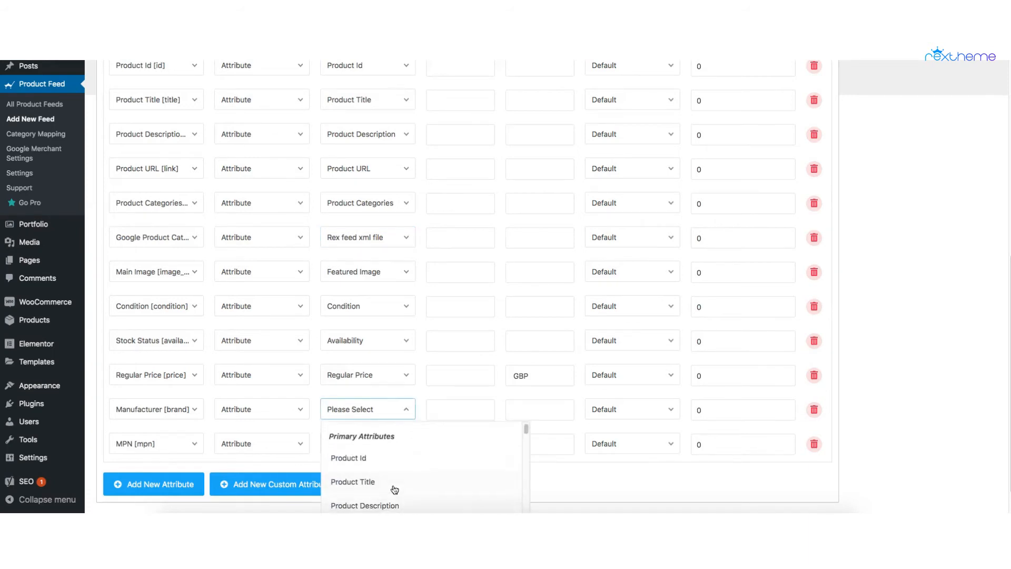
scroll(394, 489, "down", 5)
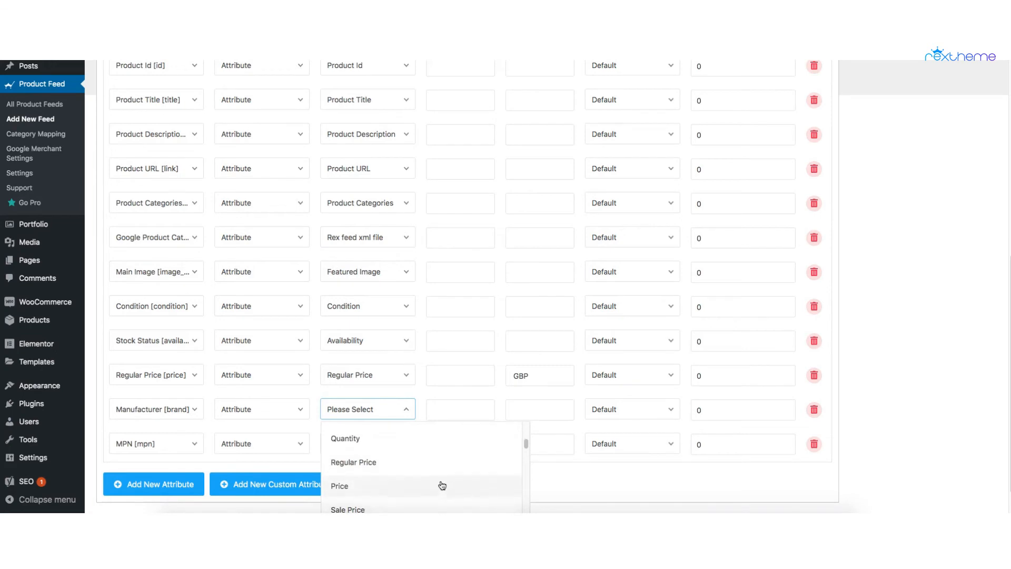
left_click(420, 407)
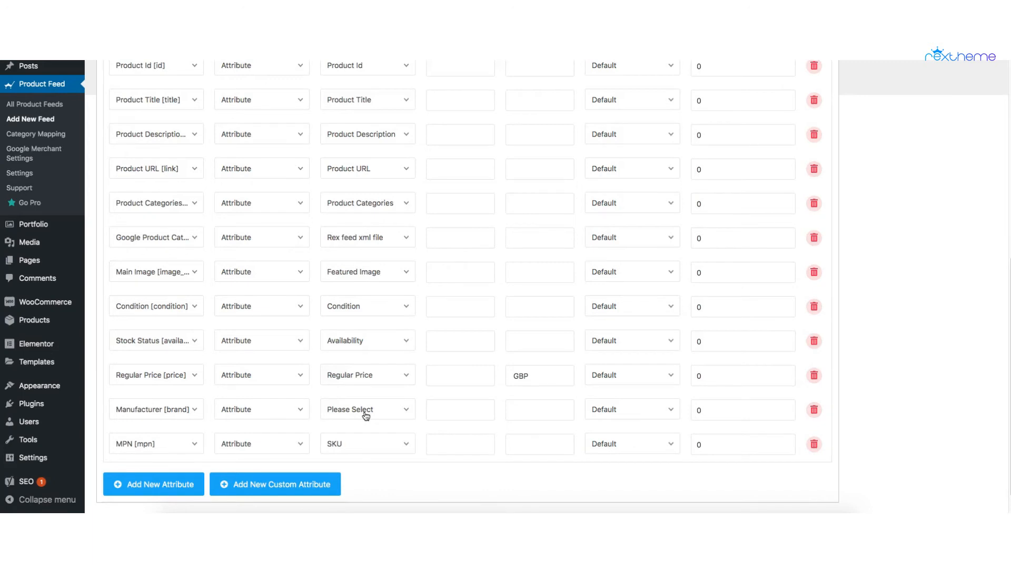
Step: Change the Manufacturer [brand] attribute's type to Static and enter RexTheme as its value
left_click(293, 411)
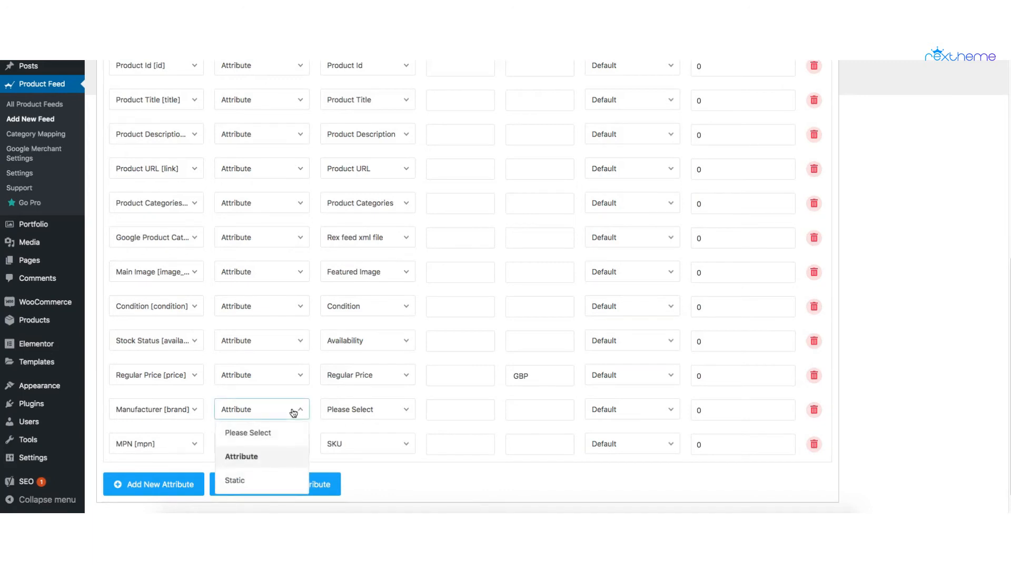
left_click(265, 486)
left_click(346, 414)
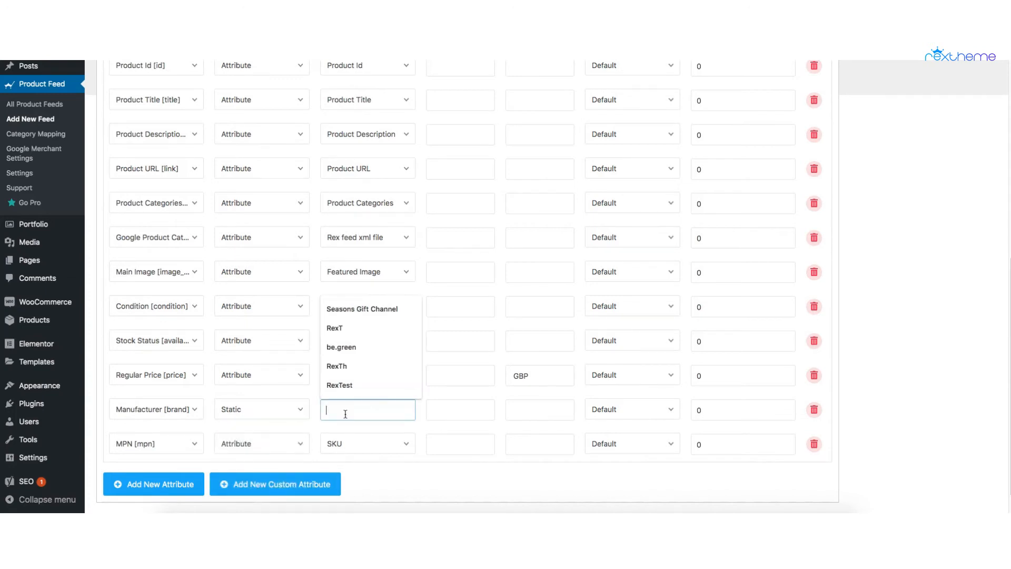
type("Re")
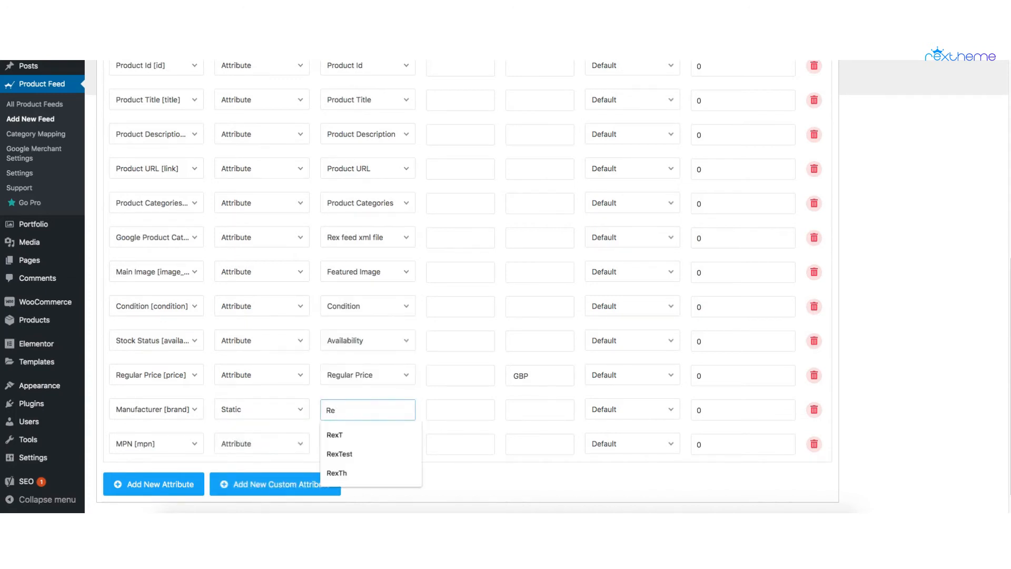
type("xTheme")
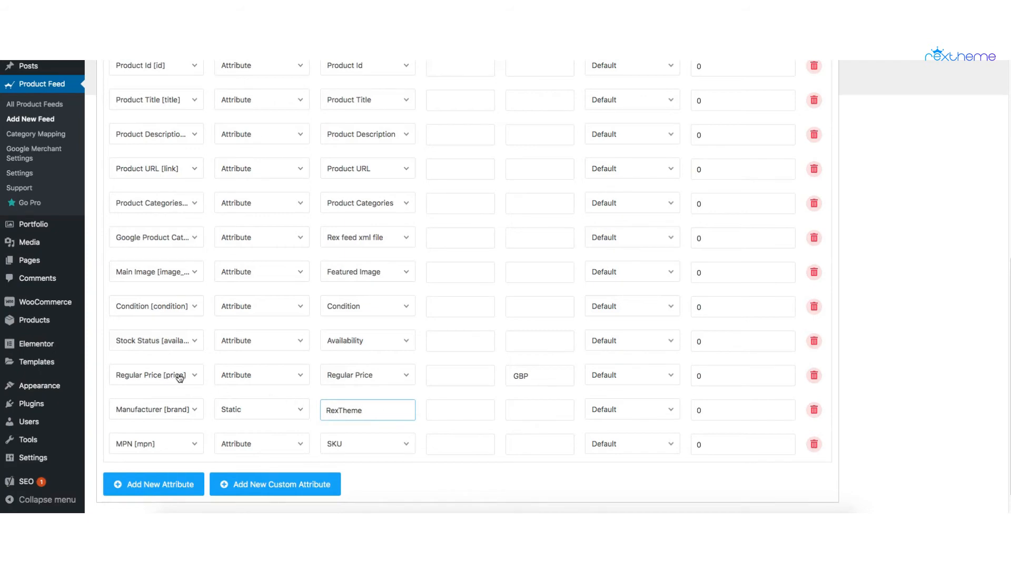
Step: Examine the currency suffix of the Regular Price [price] attribute
left_click(528, 375)
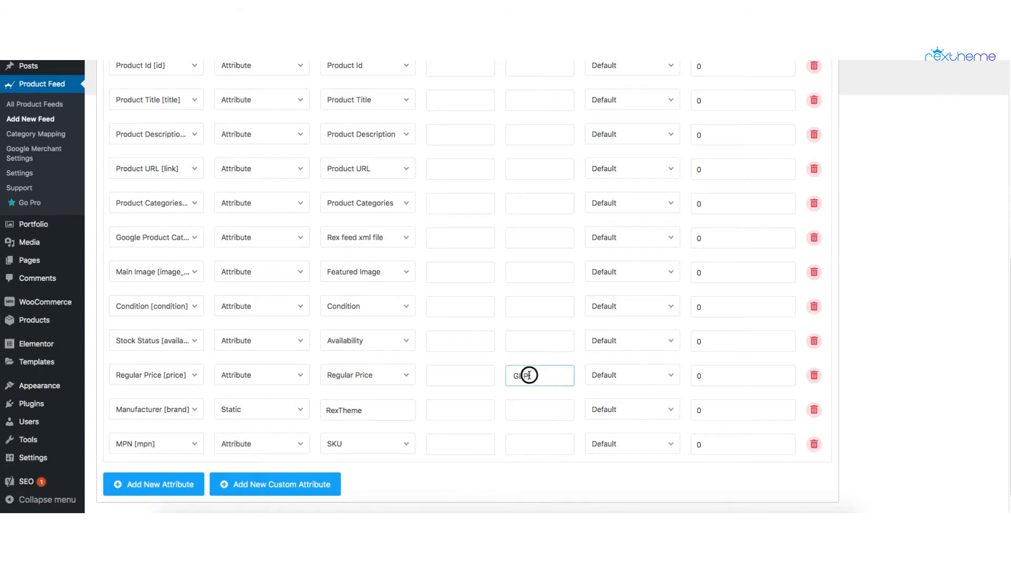
double_click(527, 374)
scroll(521, 295, "up", 2)
scroll(532, 379, "down", 2)
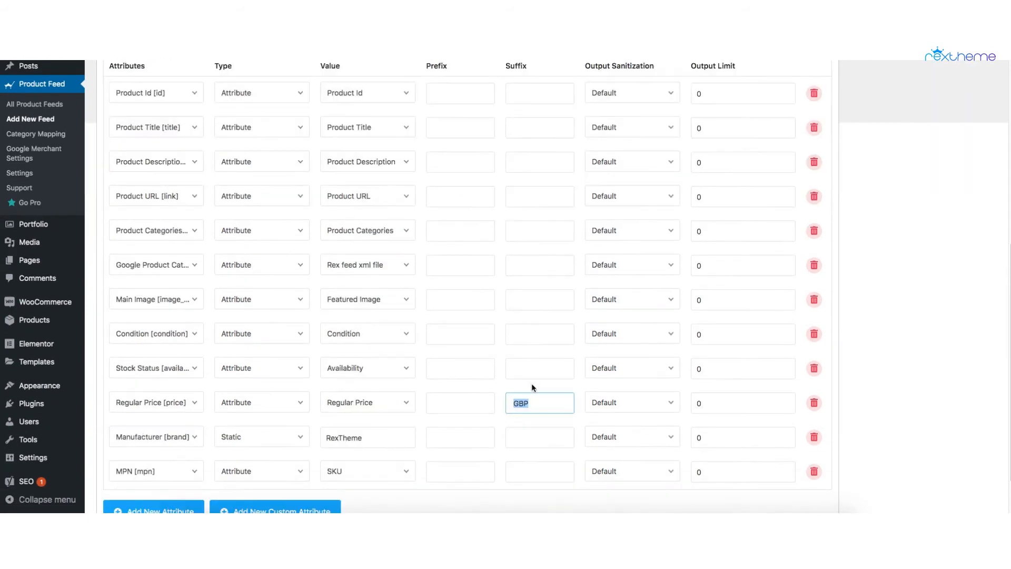
left_click(537, 400)
left_click_drag(515, 402, 533, 402)
Step: Add a new attribute row to the feed and assign it the GTIN [gtin] attribute
scroll(232, 410, "down", 2)
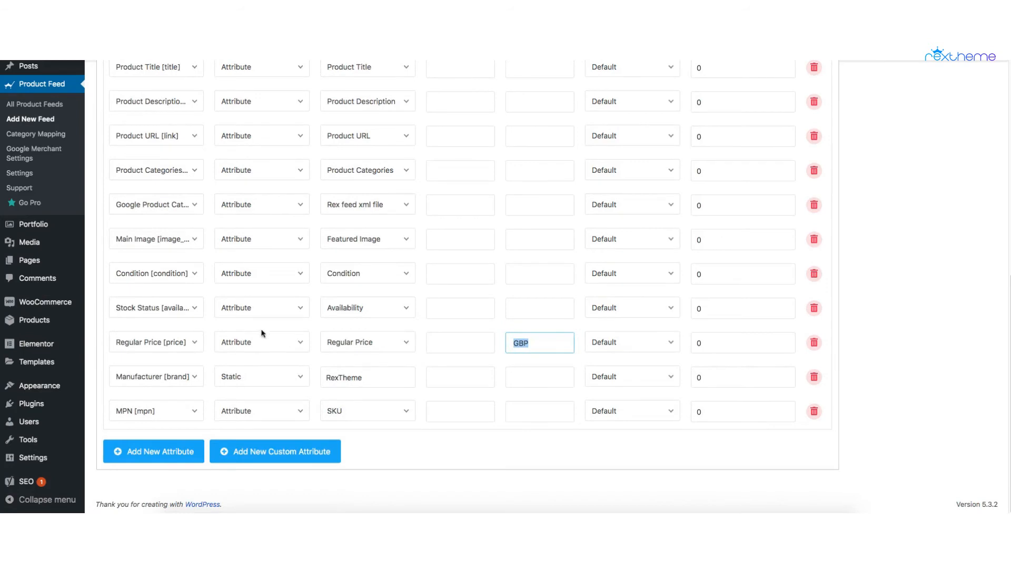
left_click(158, 456)
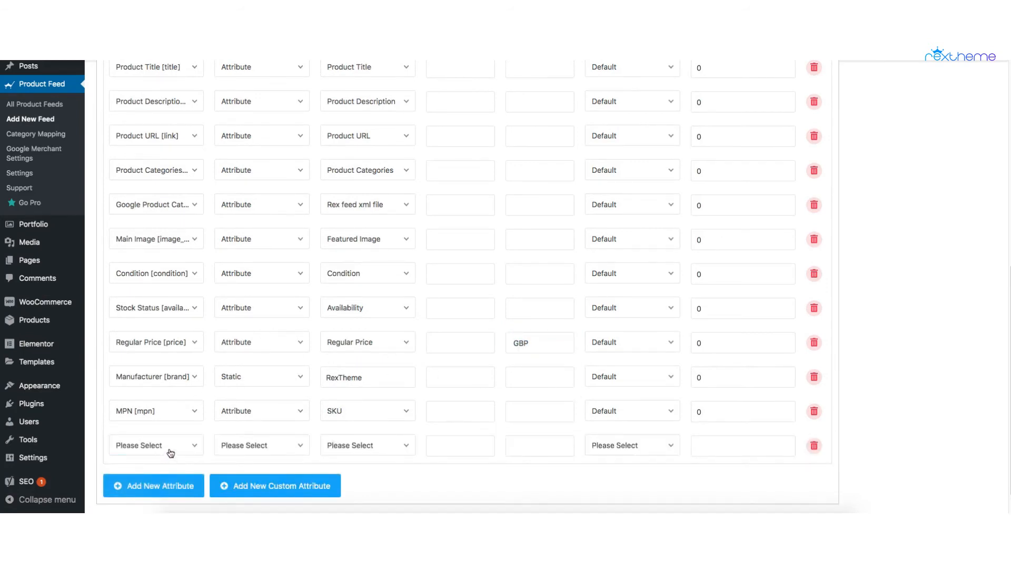
left_click(164, 447)
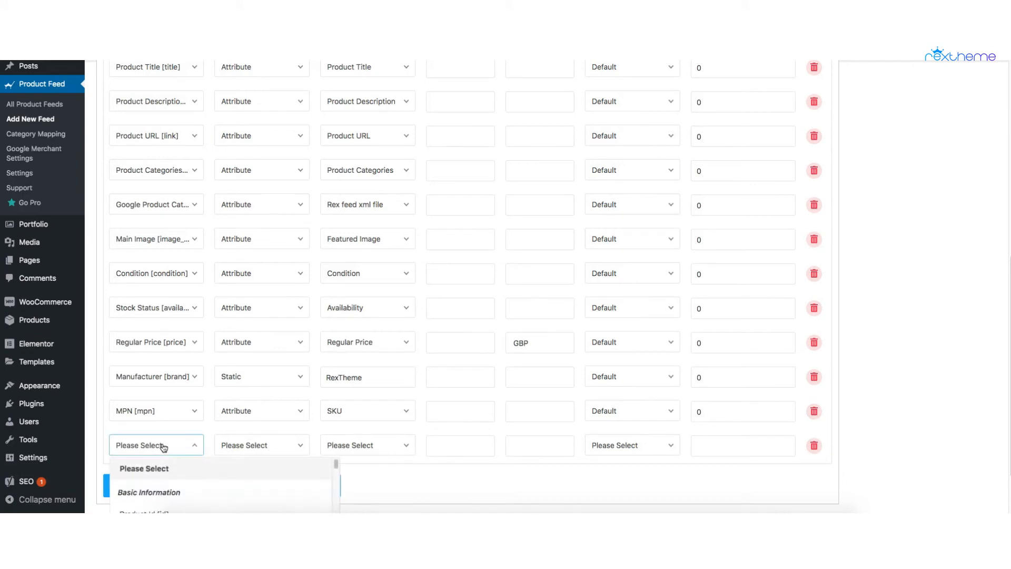
scroll(184, 469, "down", 10)
scroll(185, 466, "down", 8)
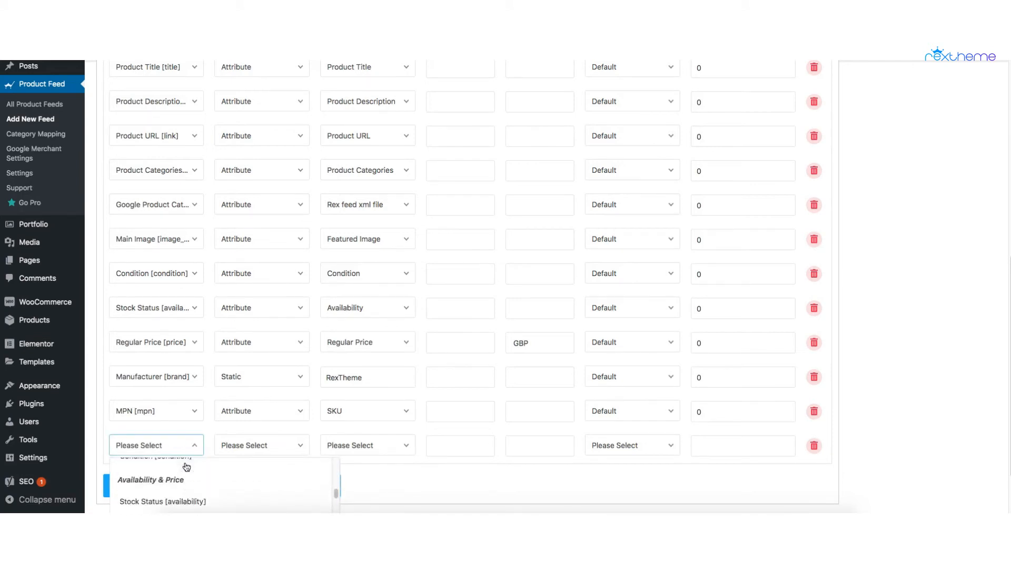
scroll(186, 466, "down", 5)
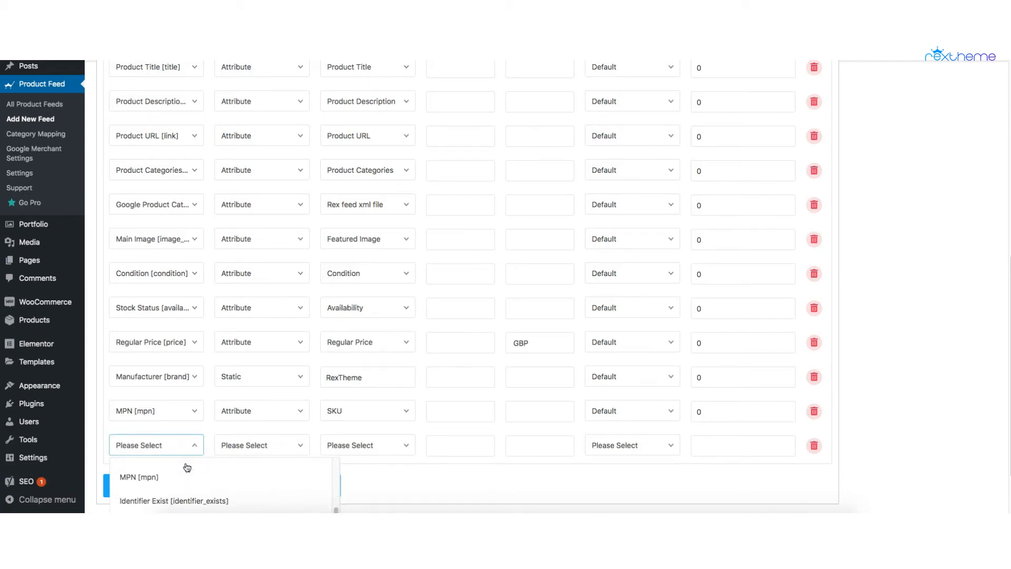
scroll(187, 467, "down", 6)
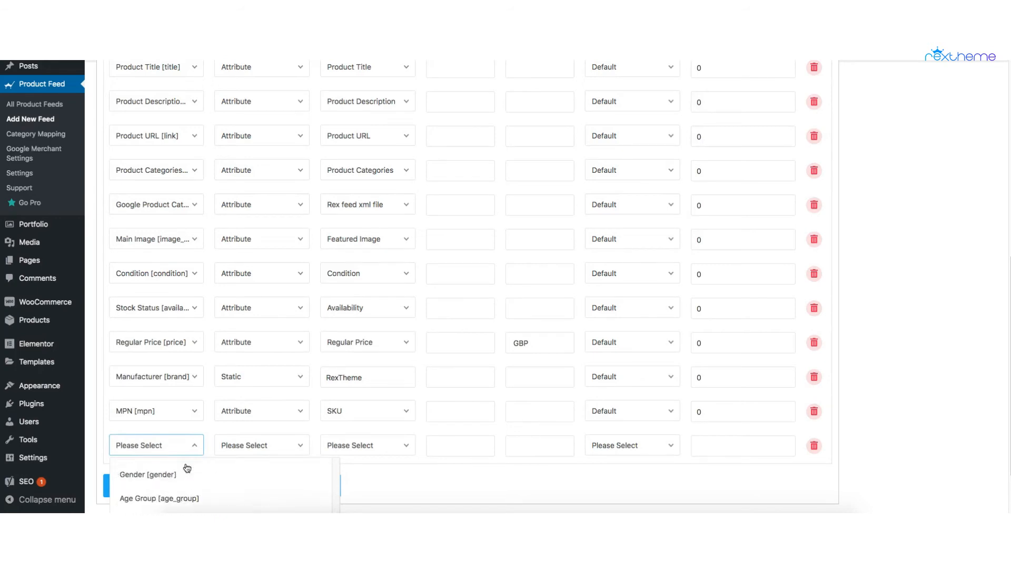
scroll(187, 467, "down", 3)
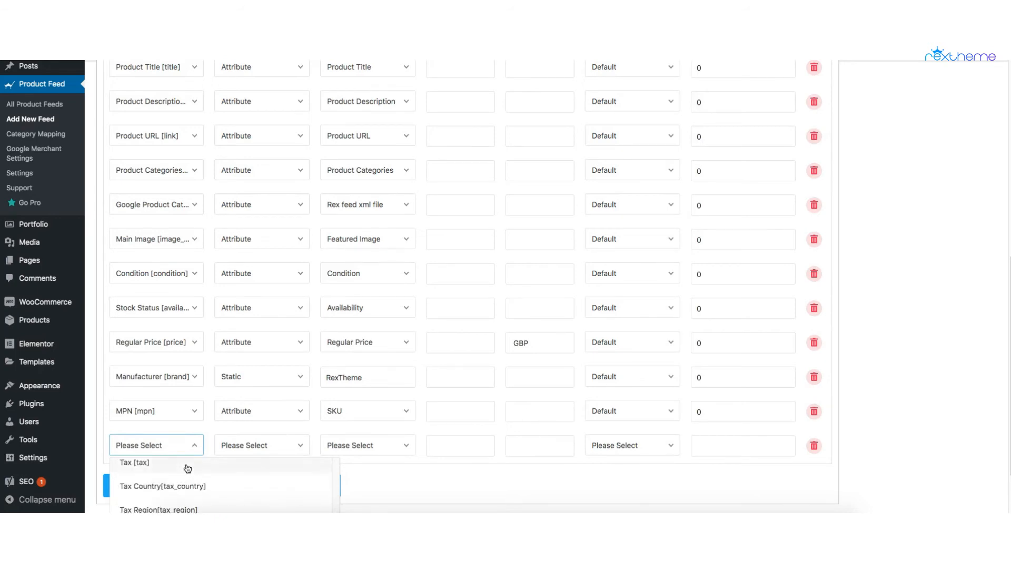
scroll(187, 468, "up", 10)
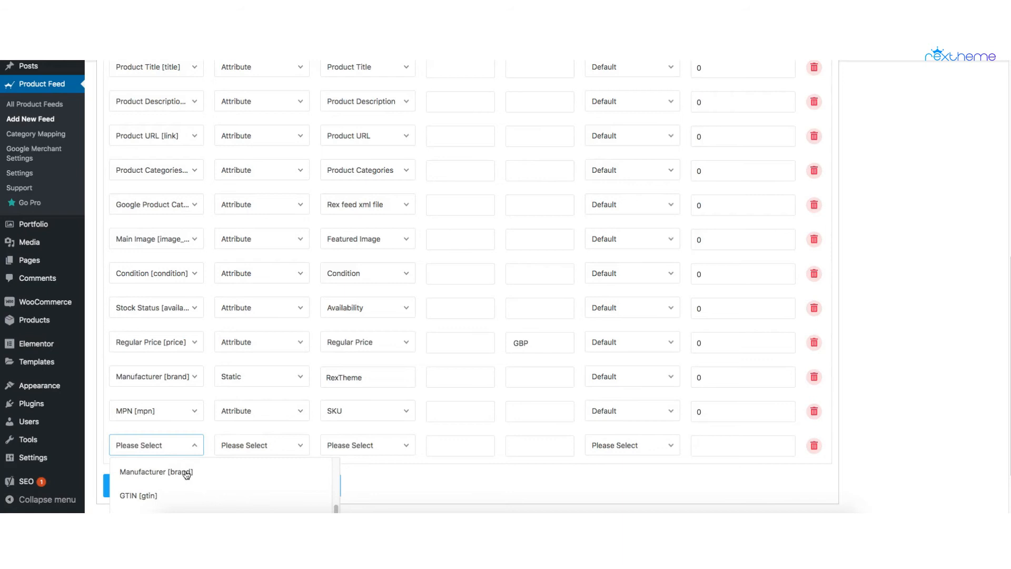
left_click(149, 495)
Step: Set the GTIN [gtin] row's type to Attribute and browse the product values available for it
left_click(266, 447)
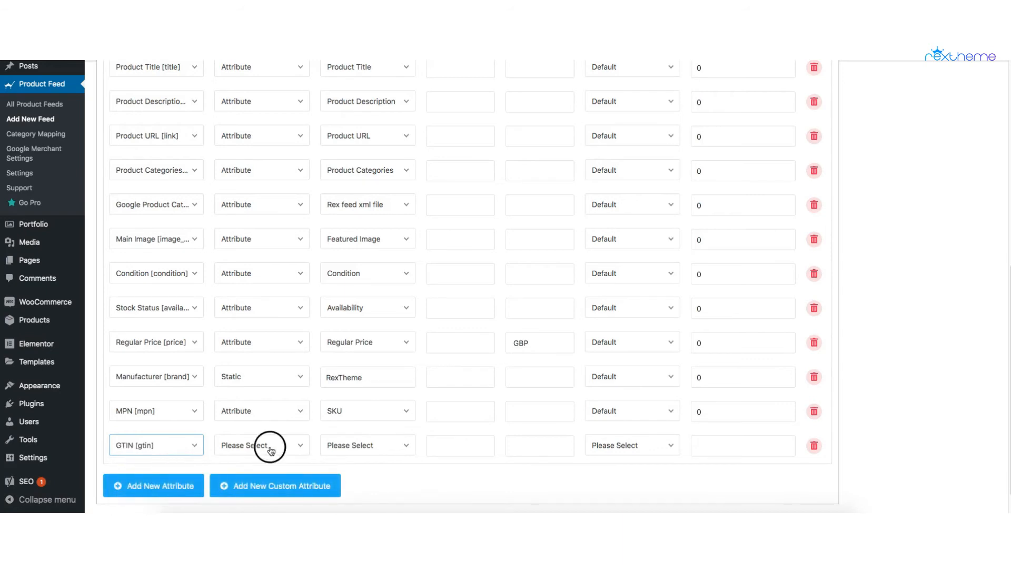
left_click(267, 488)
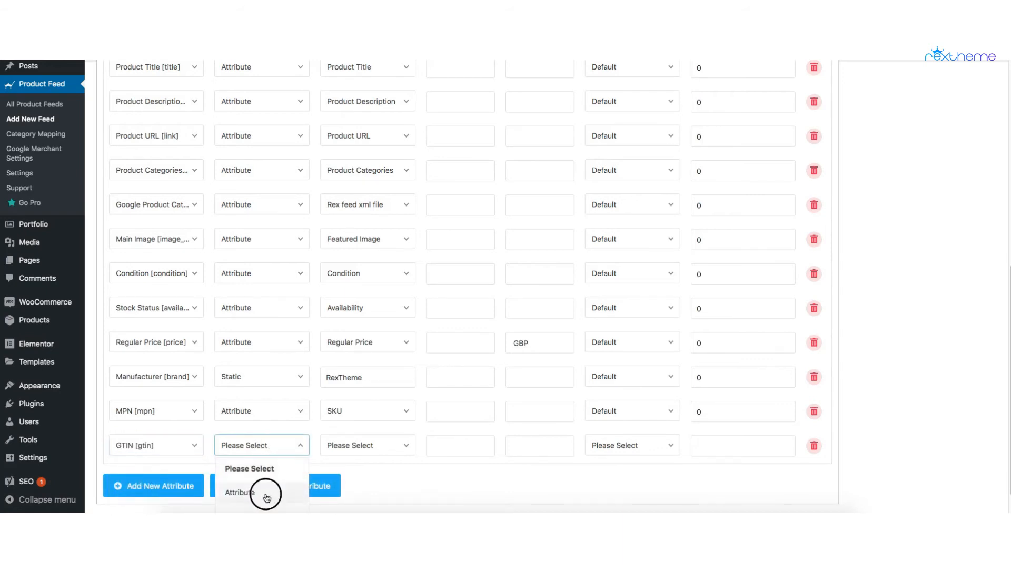
left_click(390, 447)
scroll(400, 484, "down", 1)
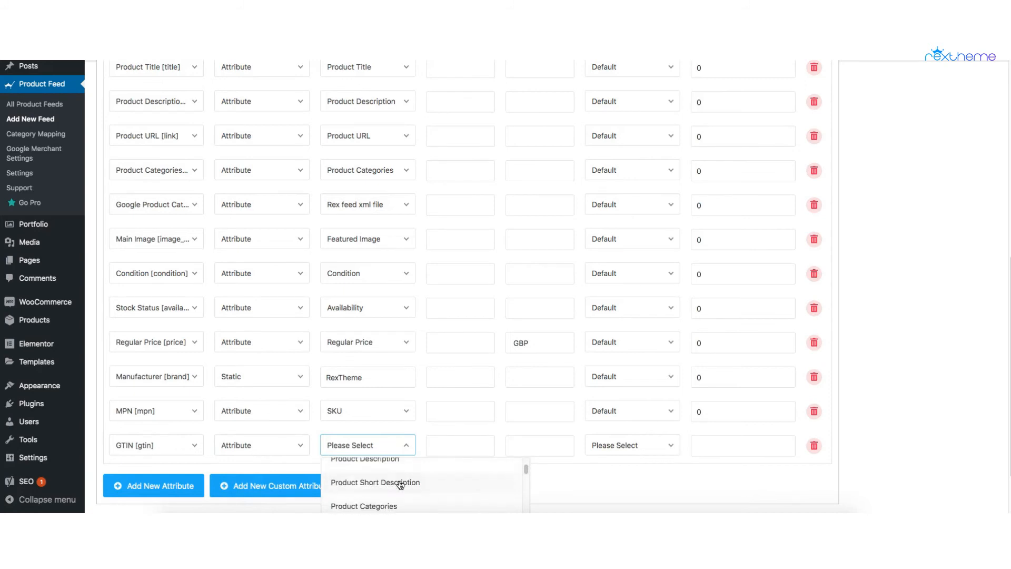
scroll(400, 482, "down", 1)
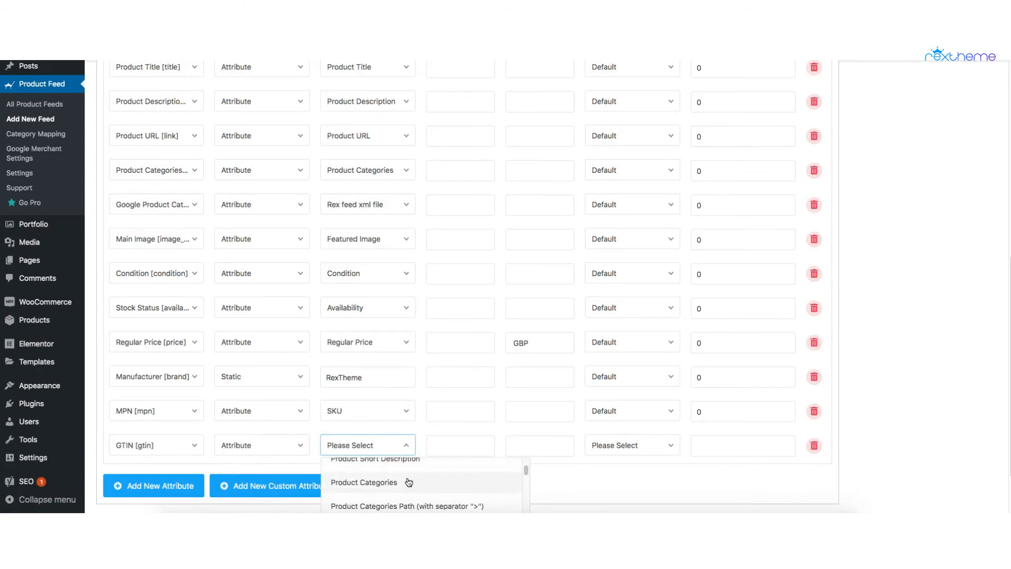
left_click(564, 478)
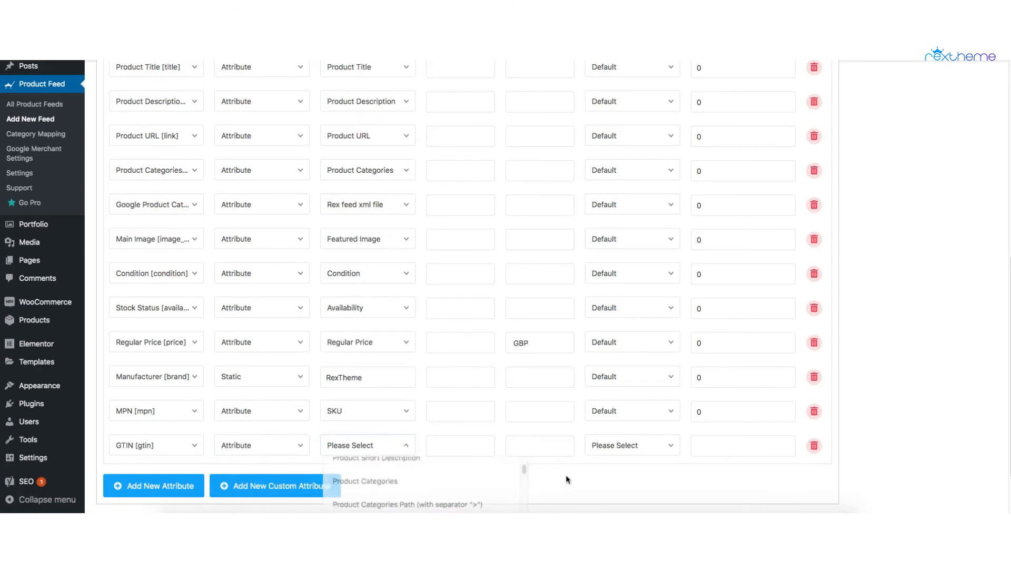
Step: Set the GTIN [gtin] row's output sanitization to Default and its output limit to 0
left_click(635, 447)
left_click(629, 553)
left_click(729, 447)
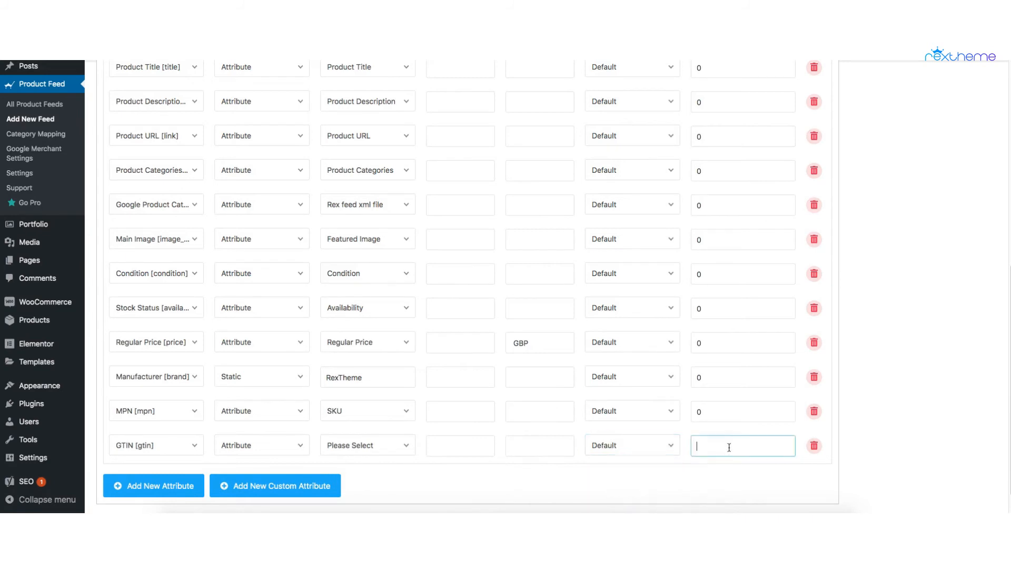
left_click(537, 476)
Step: Delete the GTIN [gtin] attribute row from the feed configuration
left_click(814, 447)
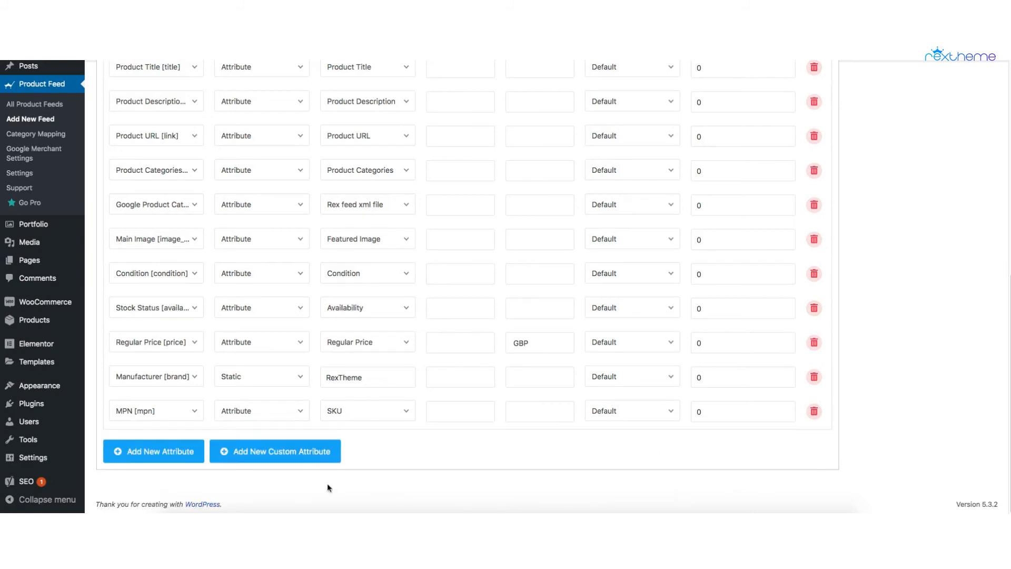
Step: Review the configured attribute rows and publish the Demo1 product feed
scroll(732, 444, "up", 7)
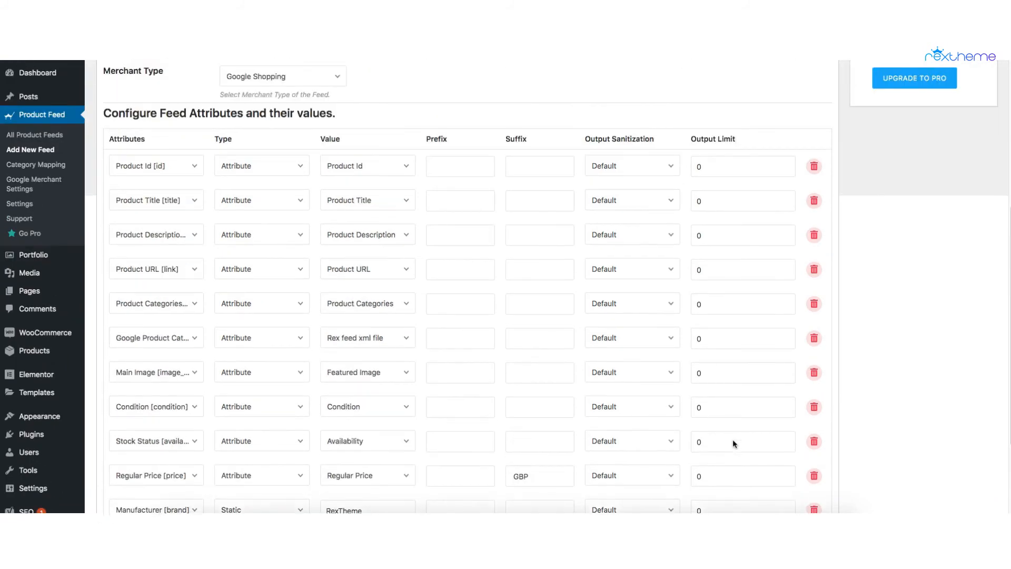
scroll(318, 394, "down", 4)
scroll(557, 447, "up", 6)
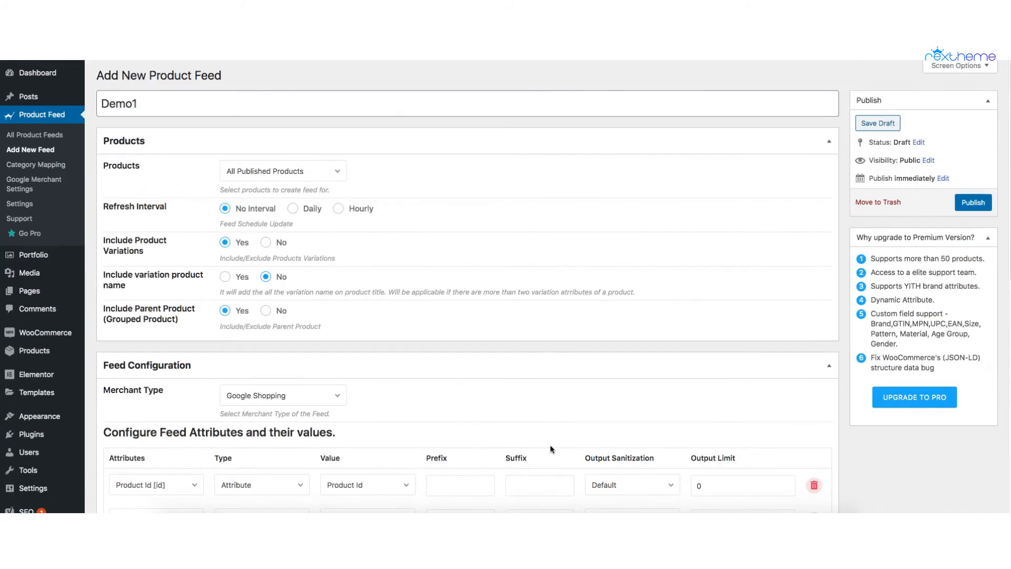
left_click(985, 208)
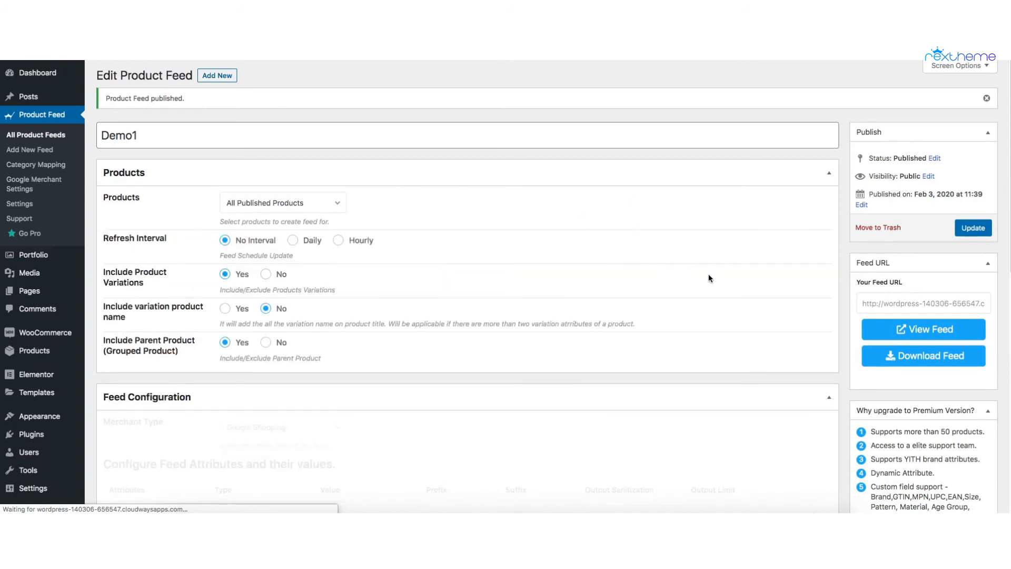
Step: Download the published Demo1 feed and view the product entries in its generated XML
left_click(909, 362)
left_click(903, 330)
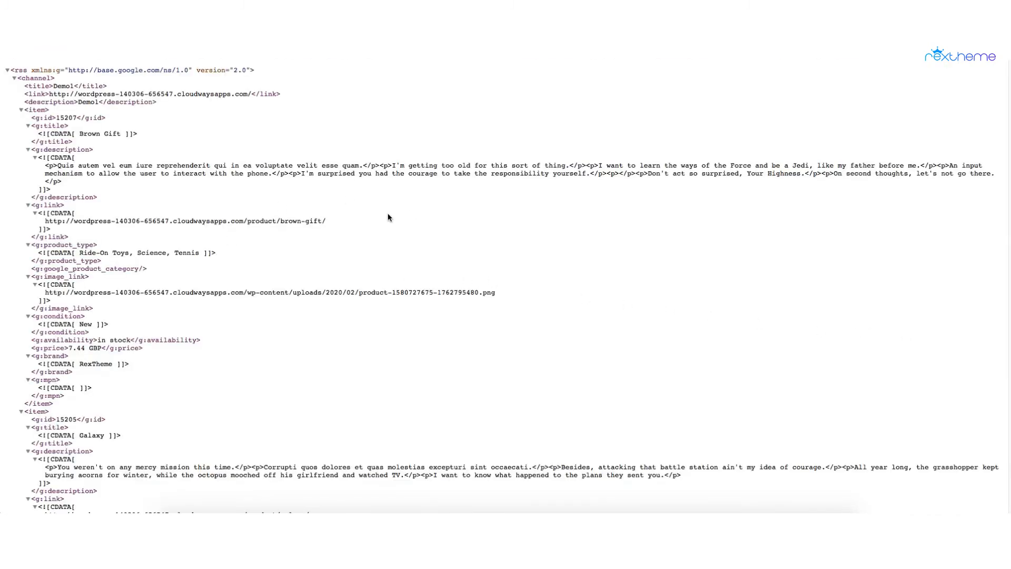
scroll(129, 221, "down", 5)
scroll(130, 222, "down", 15)
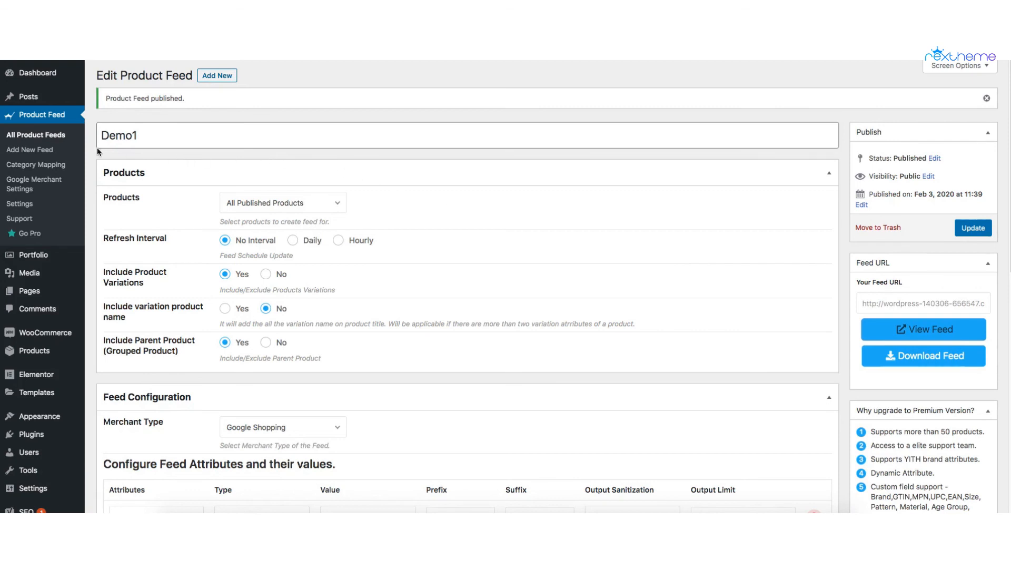
Step: Open the list of all product feeds and examine the Demo1 entry
left_click(56, 136)
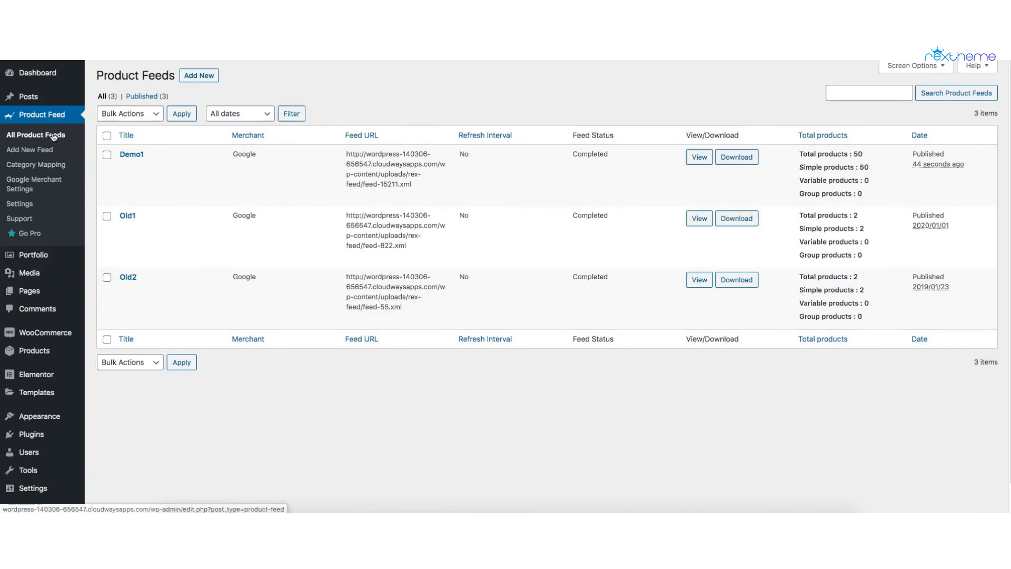
mouse_move(155, 155)
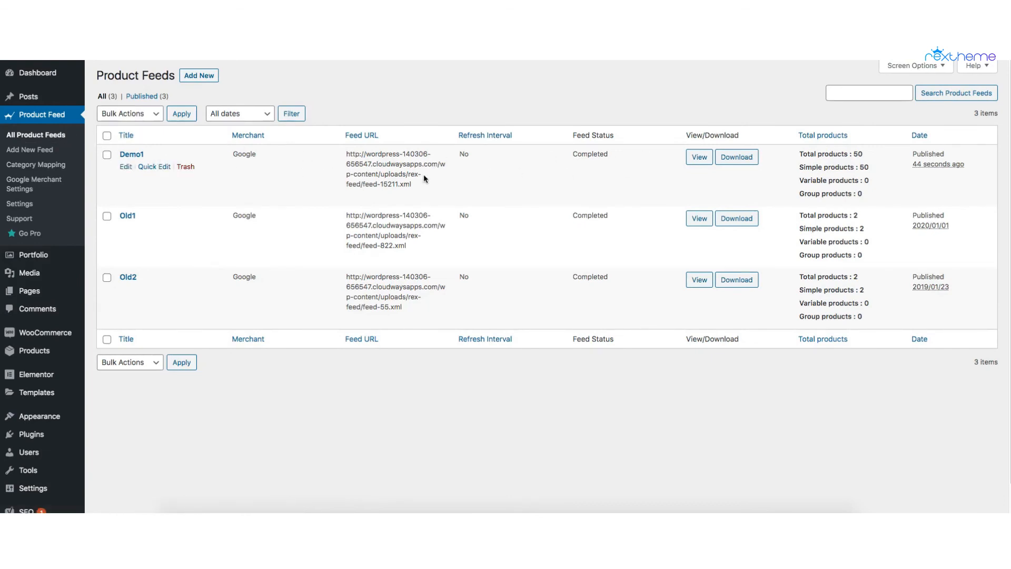